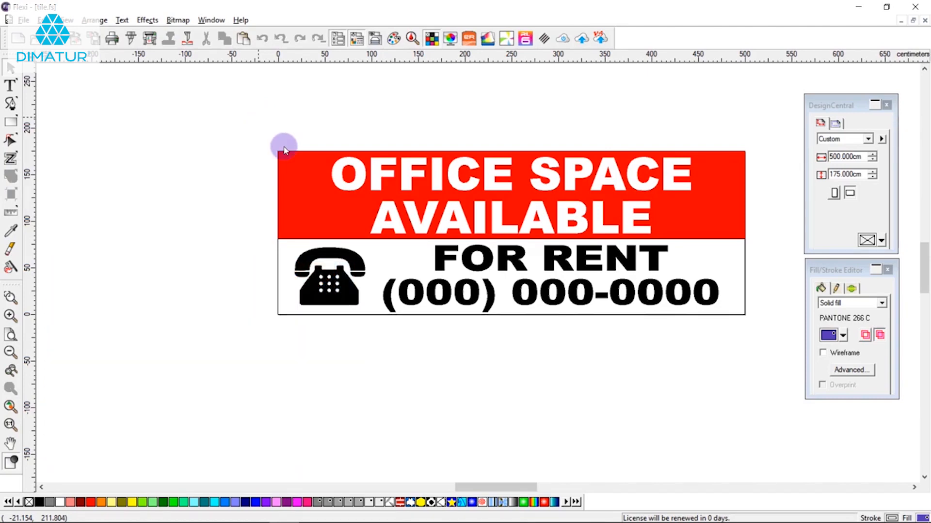
- Use Select Within to select only the banner's outer background rectangle inside the grouped artwork
{"action": "left_click", "coordinate": [302, 174]}
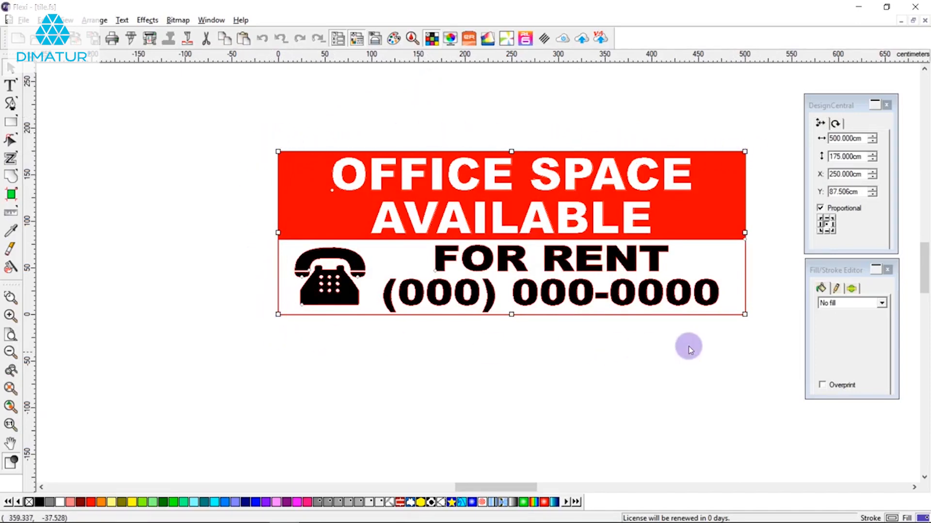
{"action": "left_click", "coordinate": [691, 126]}
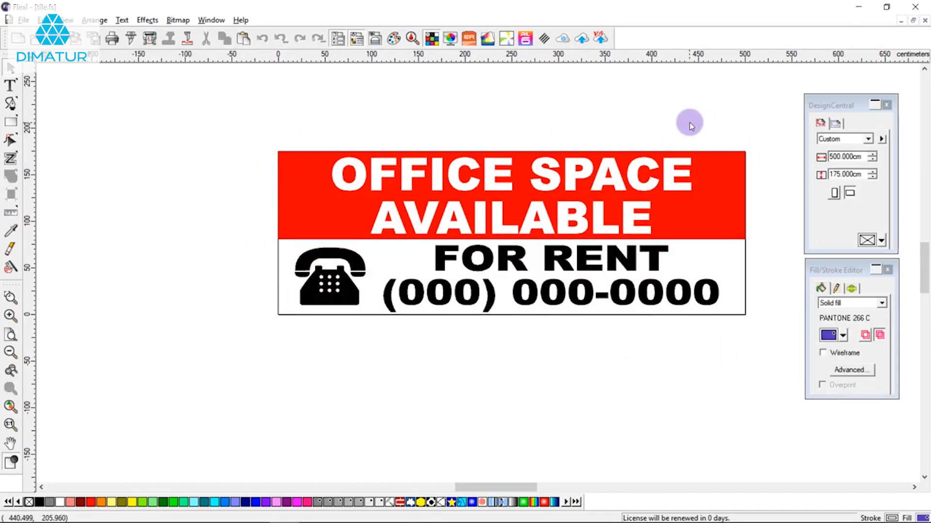
{"action": "right_click", "coordinate": [340, 99]}
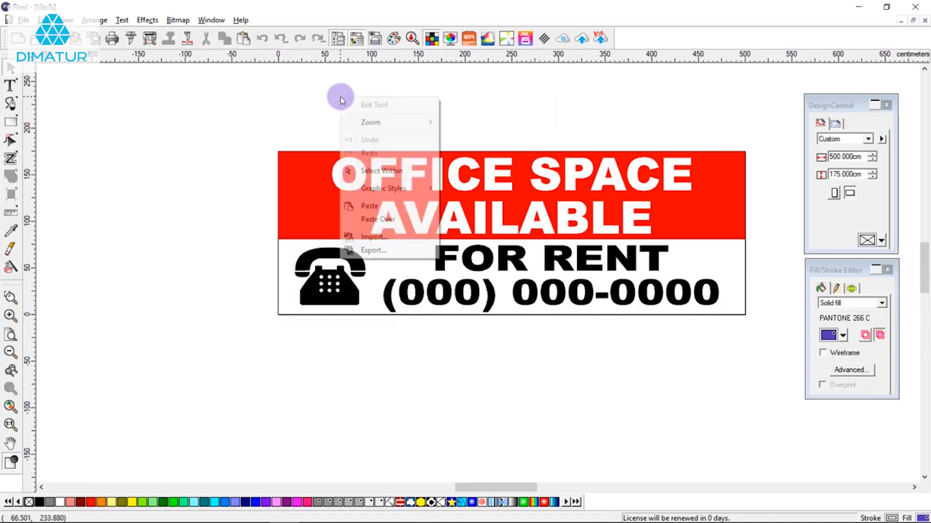
{"action": "left_click", "coordinate": [360, 171]}
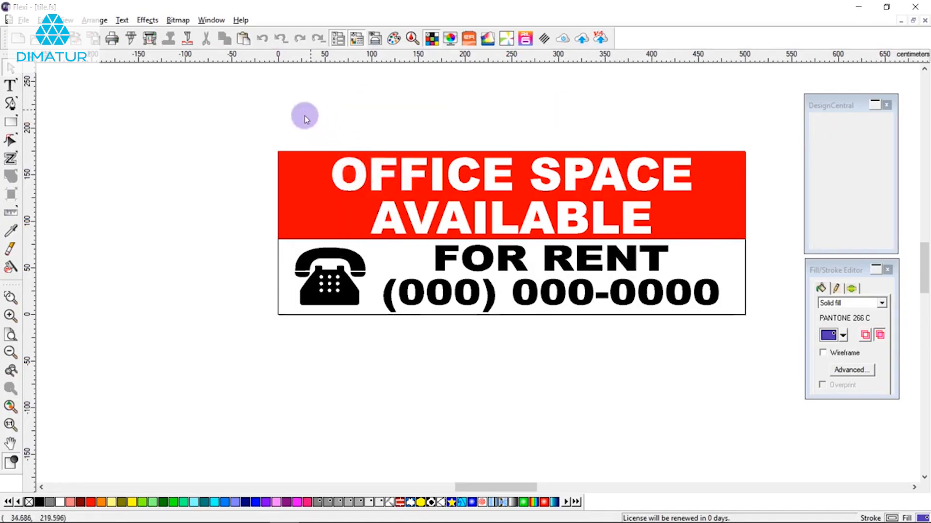
{"action": "left_click", "coordinate": [297, 172]}
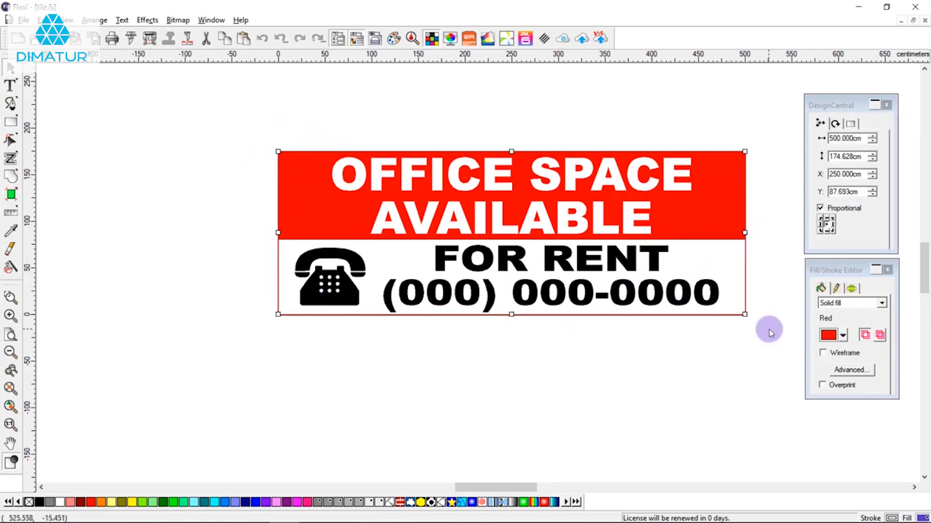
- Apply a contour cut line to the selected rectangle with an offset of 0
{"action": "left_click", "coordinate": [144, 22]}
{"action": "left_click", "coordinate": [165, 87]}
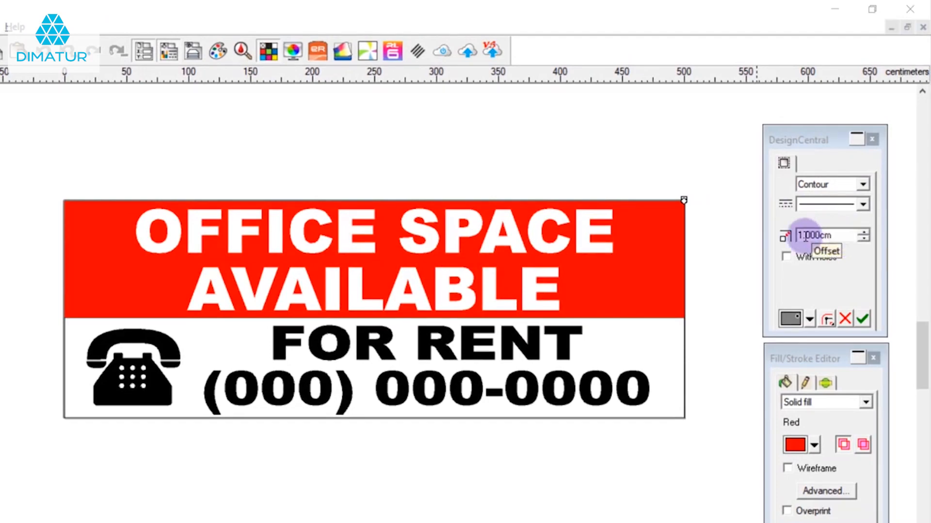
{"action": "double_click", "coordinate": [806, 236]}
{"action": "type", "text": "0"}
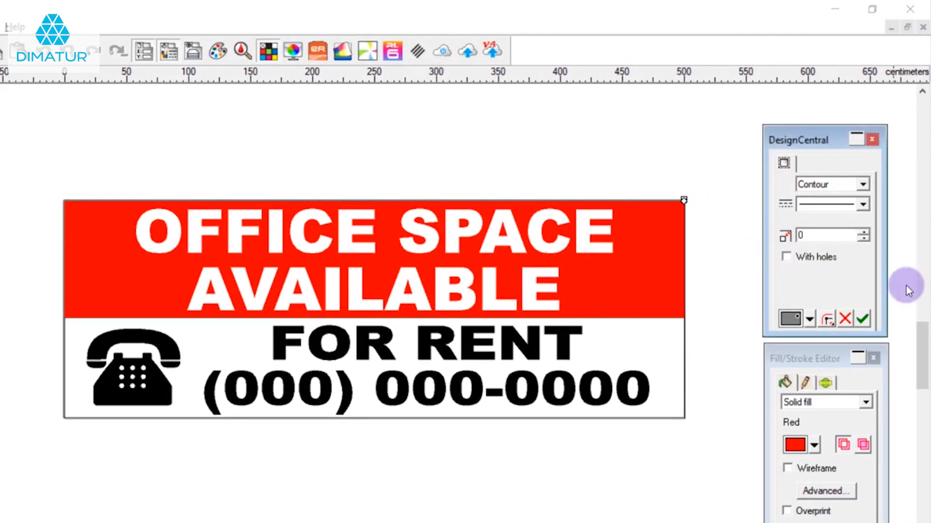
{"action": "left_click", "coordinate": [862, 319]}
{"action": "left_click", "coordinate": [582, 503]}
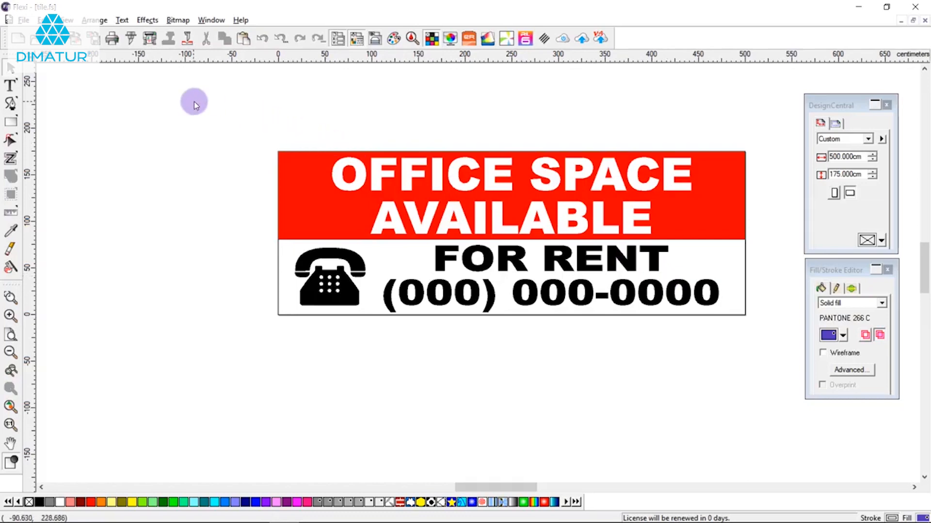
- Select the whole banner with its cut contour and open the RIP and Print setup for it
{"action": "left_click_drag", "start_coordinate": [193, 100], "coordinate": [749, 344]}
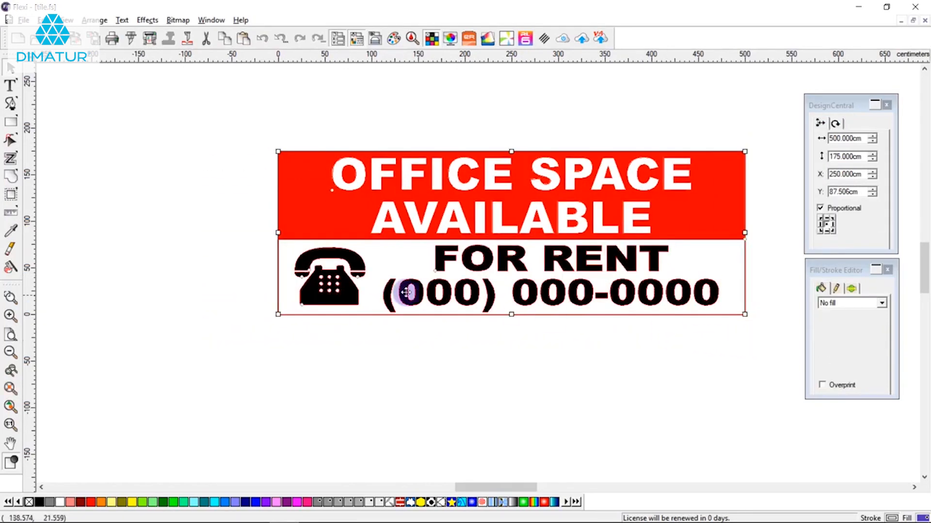
{"action": "left_click", "coordinate": [148, 41]}
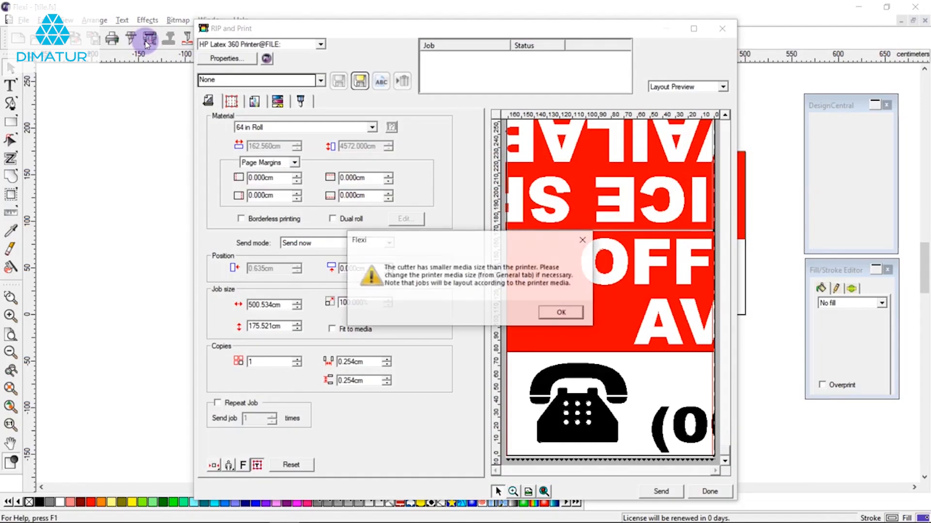
{"action": "left_click", "coordinate": [561, 312]}
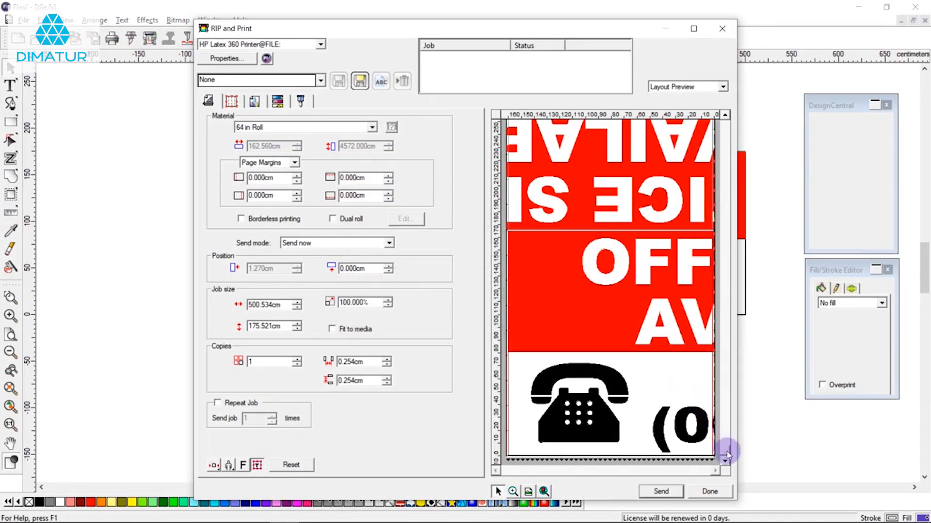
{"action": "mouse_move", "coordinate": [727, 454]}
{"action": "left_mouse_down"}
{"action": "mouse_move", "coordinate": [734, 416]}
{"action": "mouse_move", "coordinate": [728, 464]}
{"action": "left_mouse_up"}
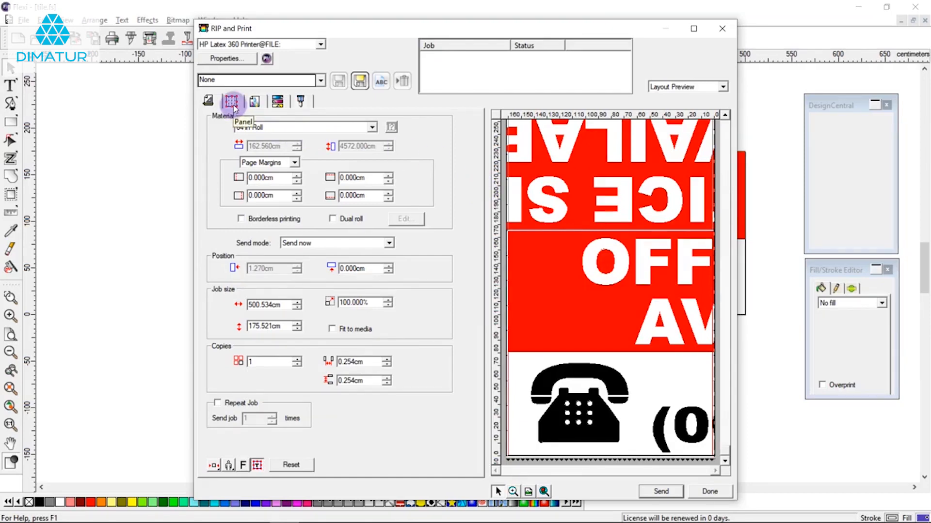
- Open the panel settings and inspect the first two tiles of the banner in the preview
{"action": "left_click", "coordinate": [234, 105]}
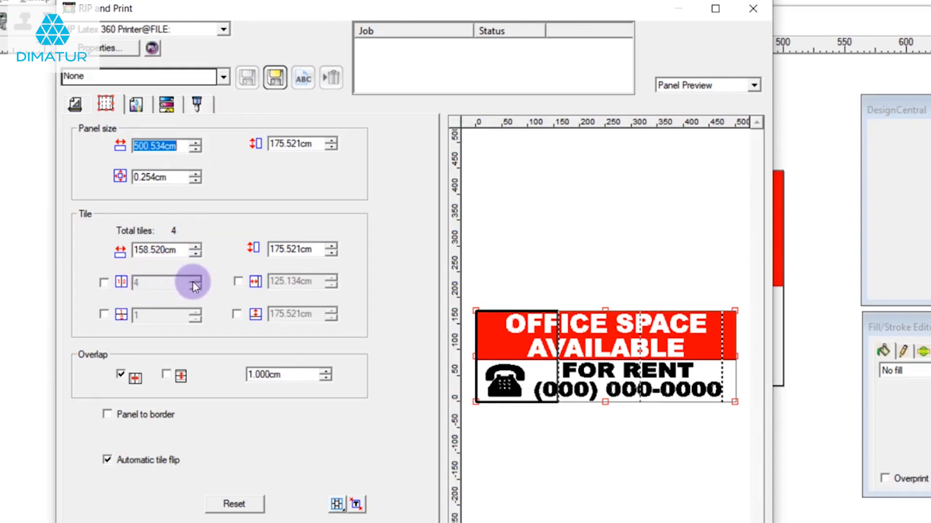
{"action": "left_click", "coordinate": [589, 372]}
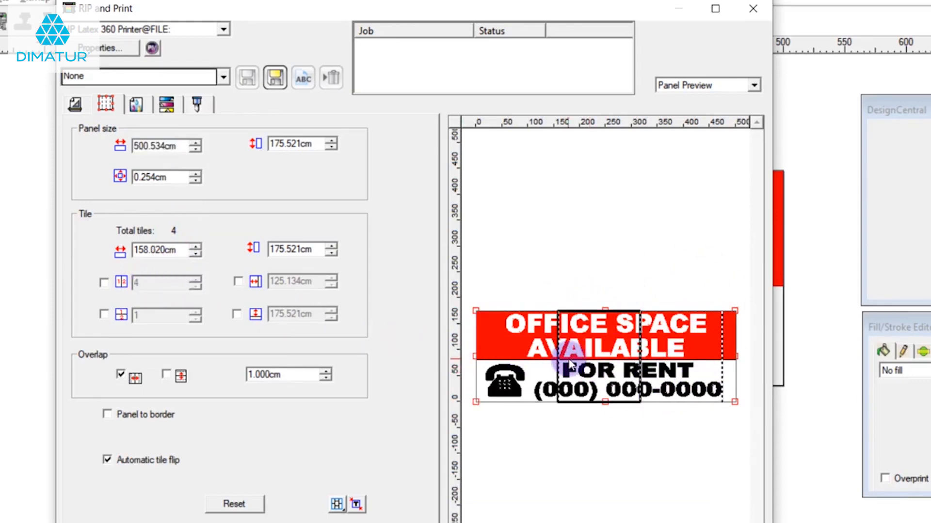
{"action": "left_click", "coordinate": [502, 338]}
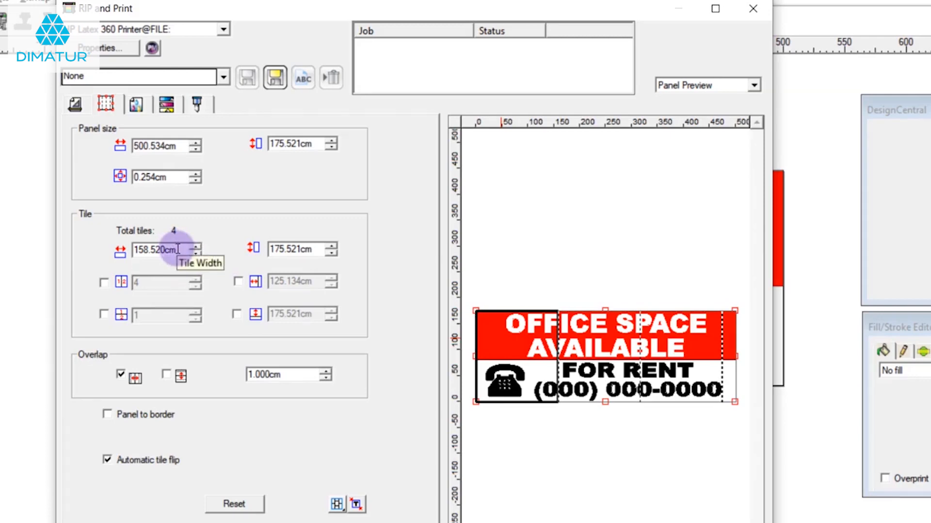
- Set the width of the first tile to 100 cm
{"action": "left_click_drag", "start_coordinate": [177, 249], "coordinate": [94, 244]}
{"action": "type", "text": "100cm"}
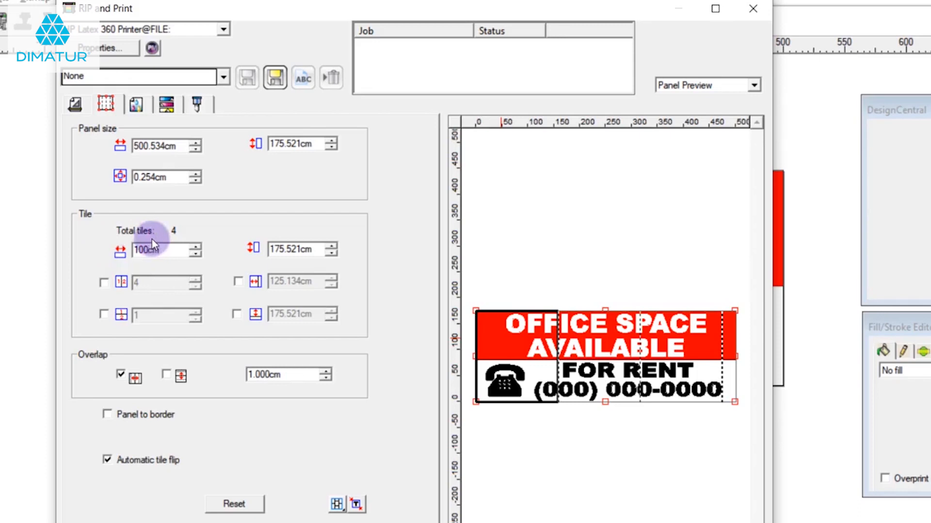
{"action": "left_click", "coordinate": [285, 249]}
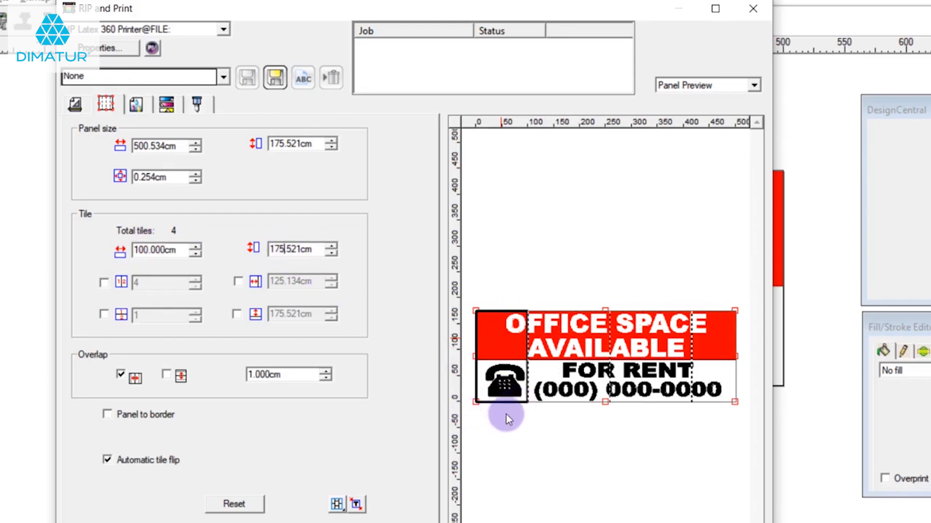
- Turn on the fixed number of vertical tile divisions and set it to 5
{"action": "left_click", "coordinate": [104, 283]}
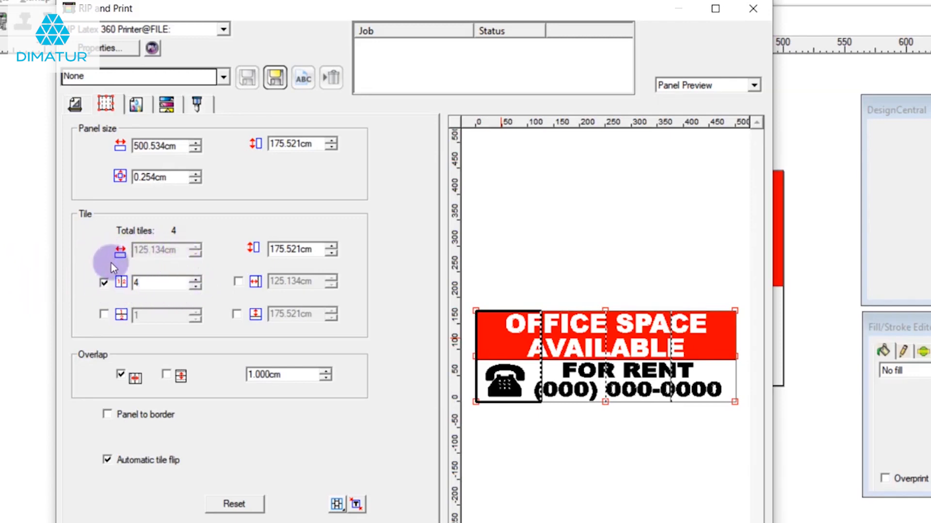
{"action": "left_click", "coordinate": [196, 282]}
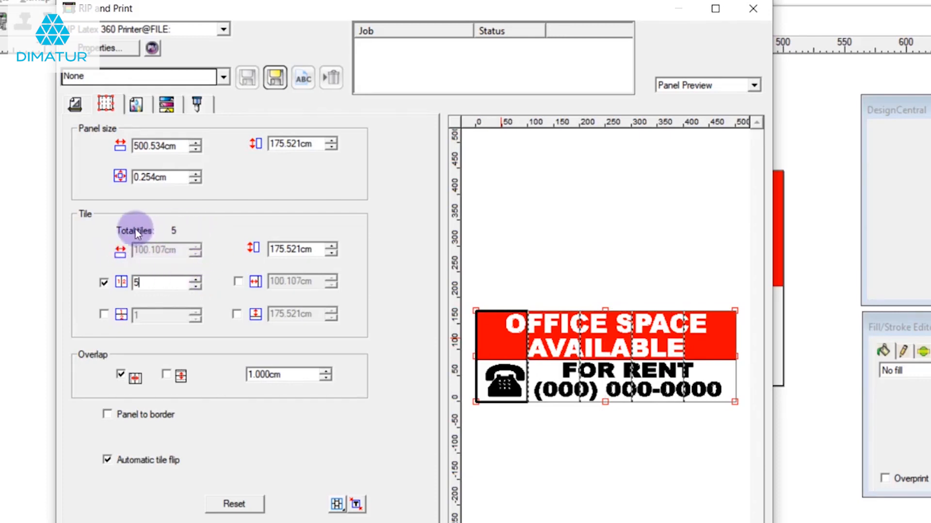
- Try splitting the banner into 2 horizontal rows of tiles
{"action": "left_click", "coordinate": [105, 315]}
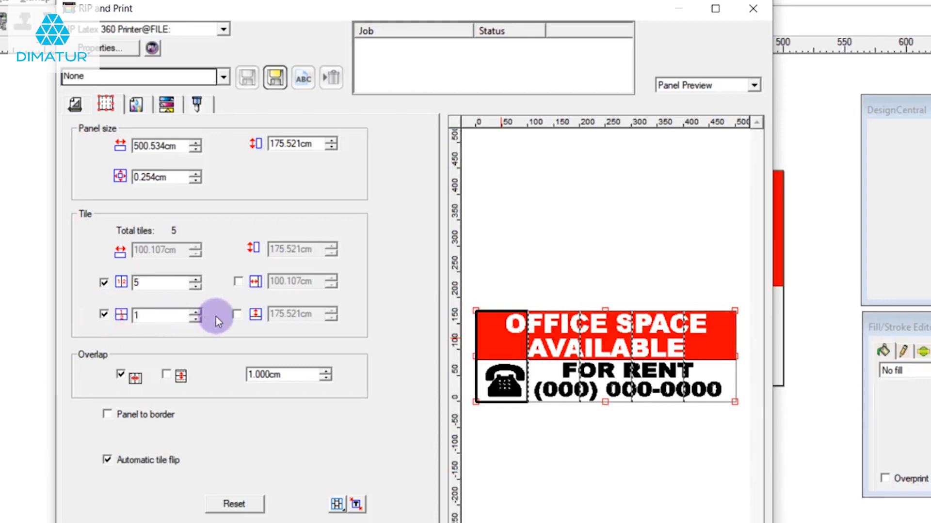
{"action": "left_click", "coordinate": [195, 312]}
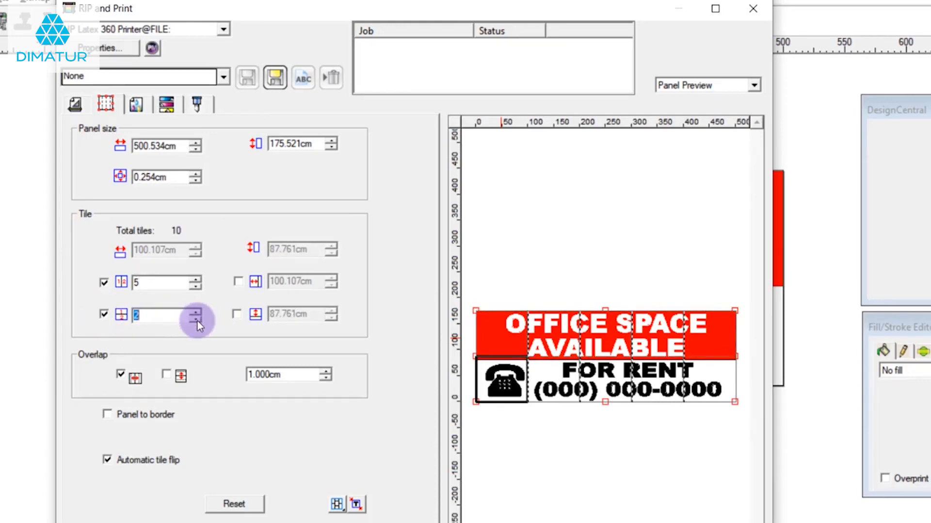
{"action": "left_click", "coordinate": [197, 321]}
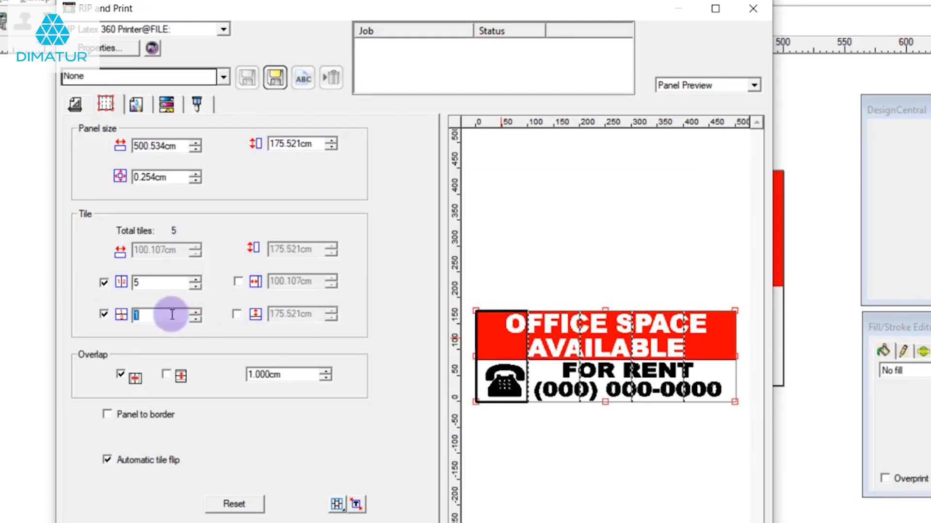
{"action": "left_click", "coordinate": [165, 280]}
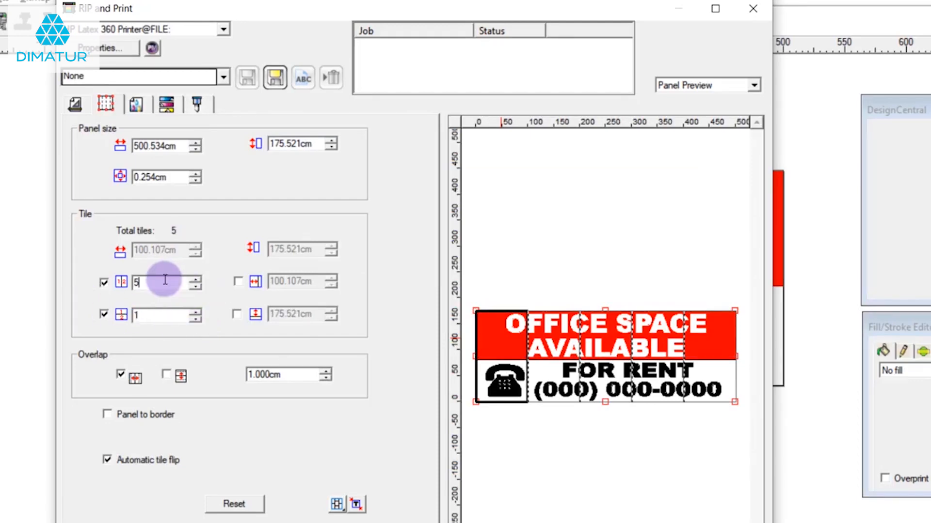
{"action": "left_click", "coordinate": [104, 314]}
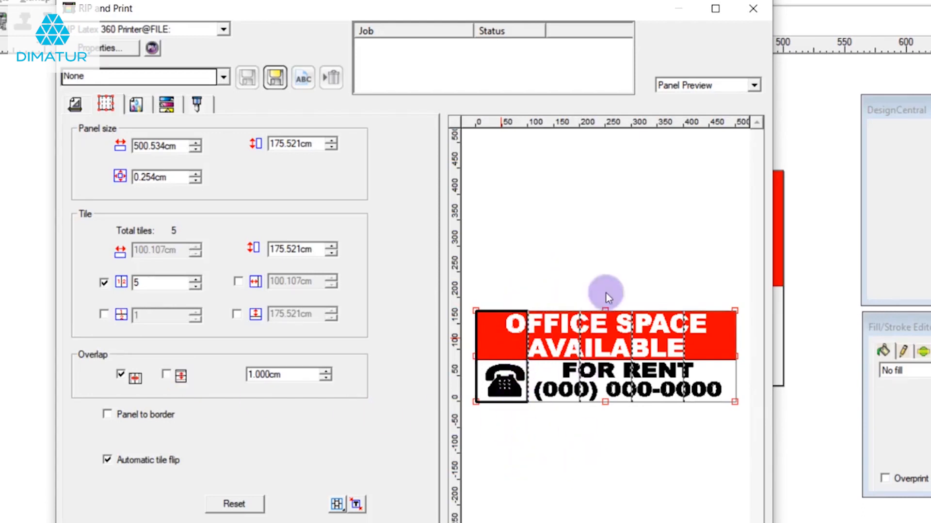
{"action": "left_click_drag", "start_coordinate": [295, 374], "coordinate": [235, 366]}
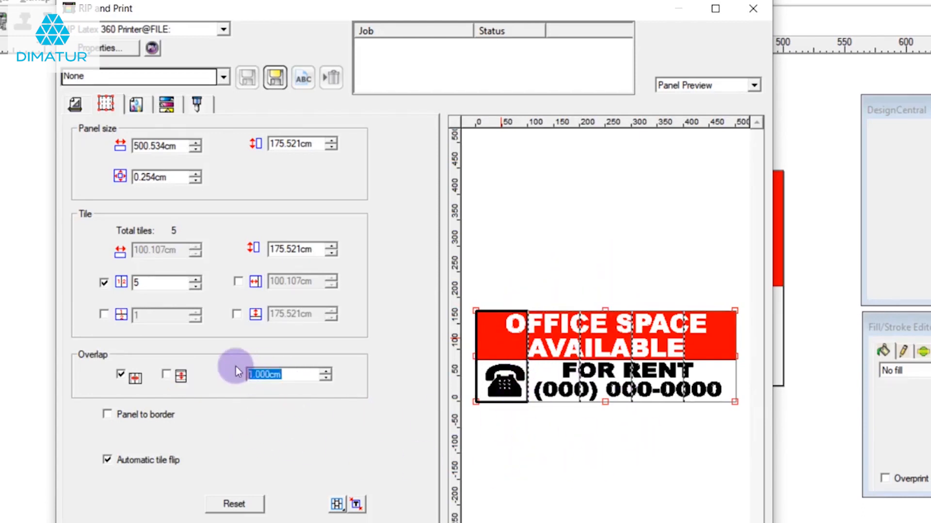
{"action": "left_click", "coordinate": [279, 376]}
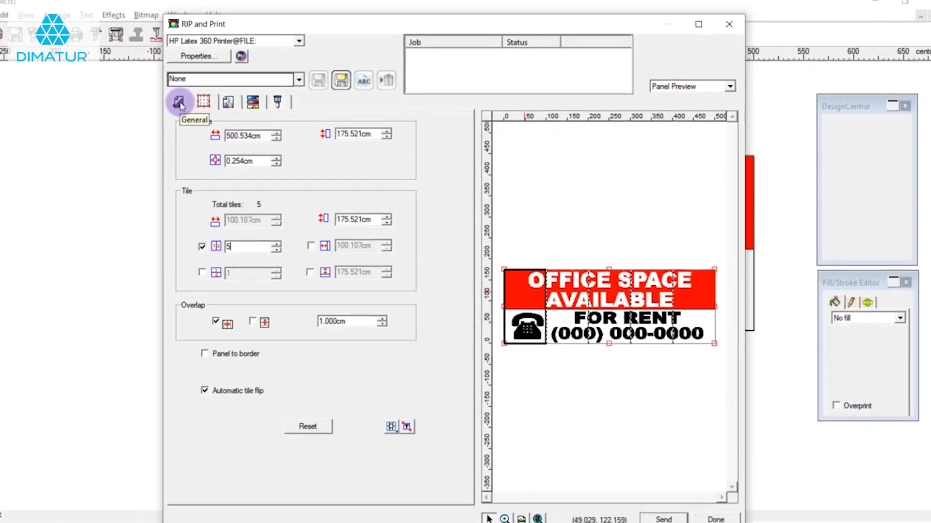
- Return to the general print settings and examine how the tiles are laid out along the roll
{"action": "left_click", "coordinate": [179, 102]}
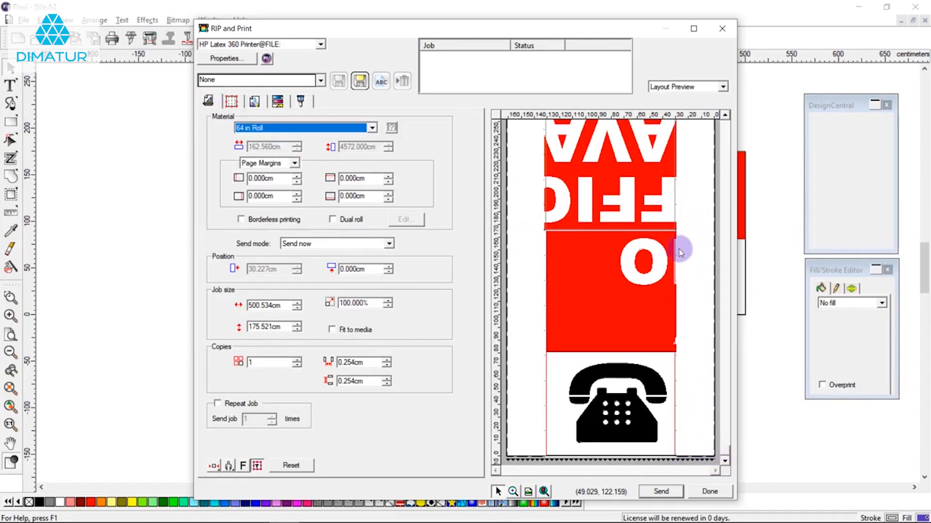
{"action": "left_click_drag", "start_coordinate": [726, 453], "coordinate": [731, 396]}
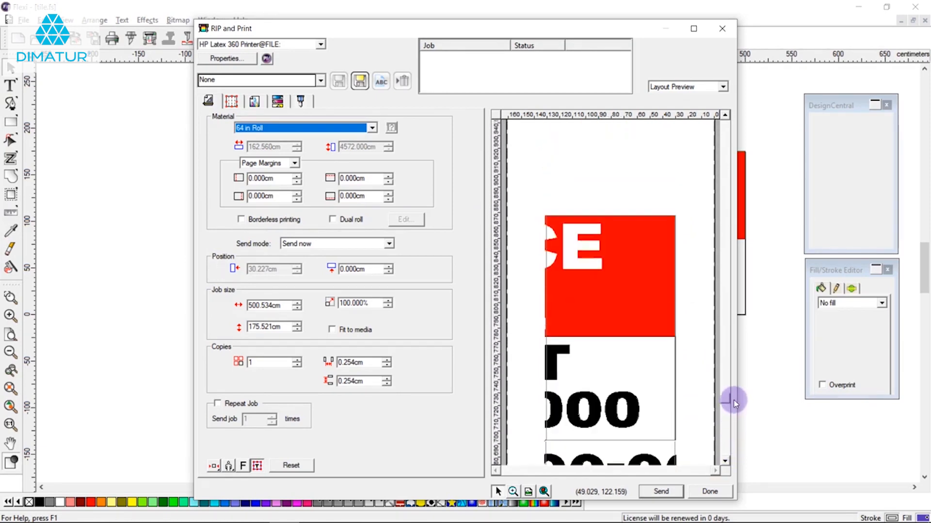
{"action": "left_click", "coordinate": [631, 323]}
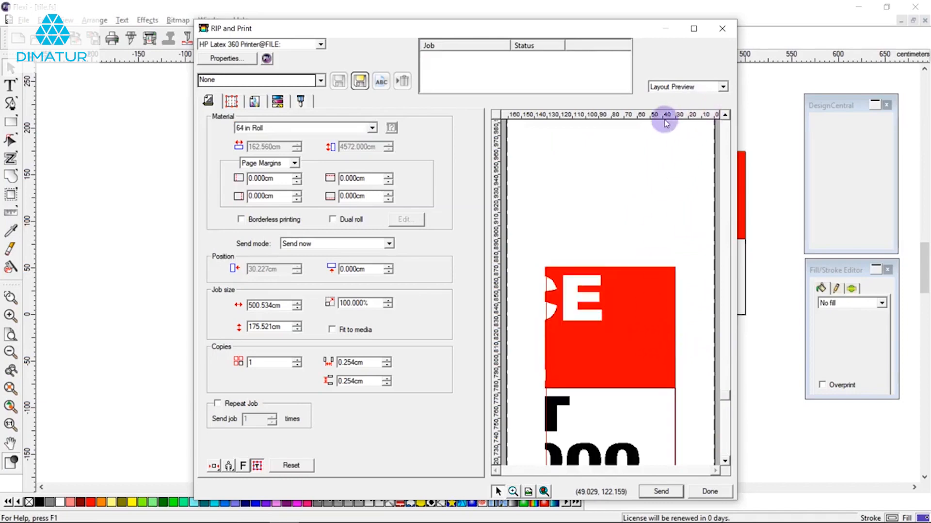
{"action": "left_click_drag", "start_coordinate": [724, 396], "coordinate": [731, 470]}
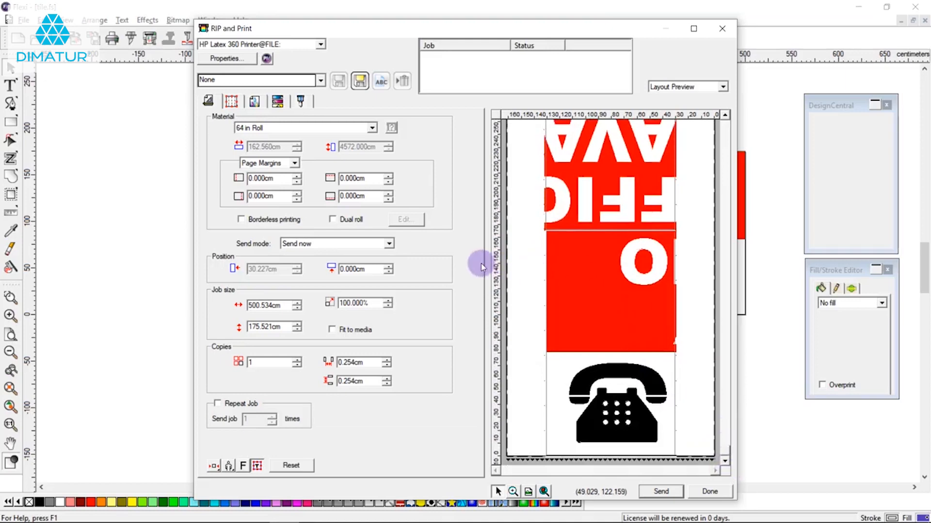
- Set the send mode to Hold in list and send the tiled job
{"action": "left_click", "coordinate": [364, 244]}
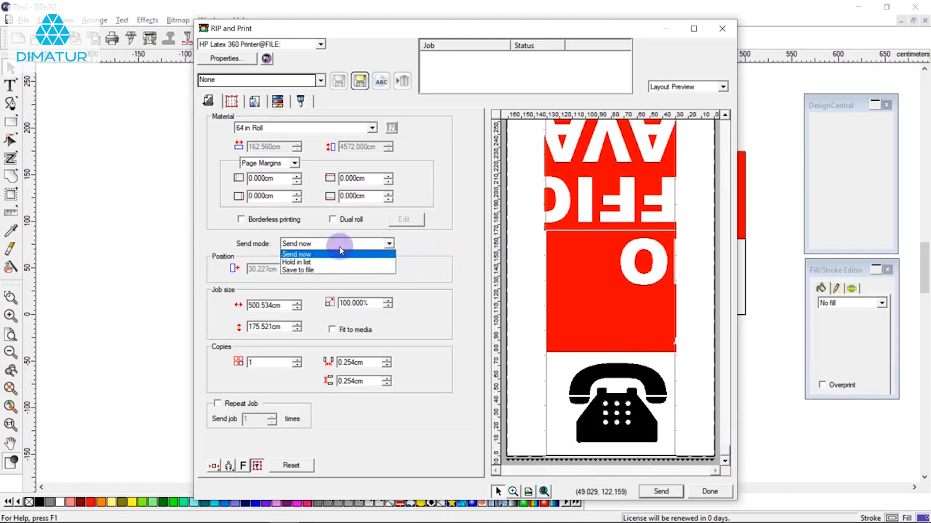
{"action": "left_click", "coordinate": [305, 261]}
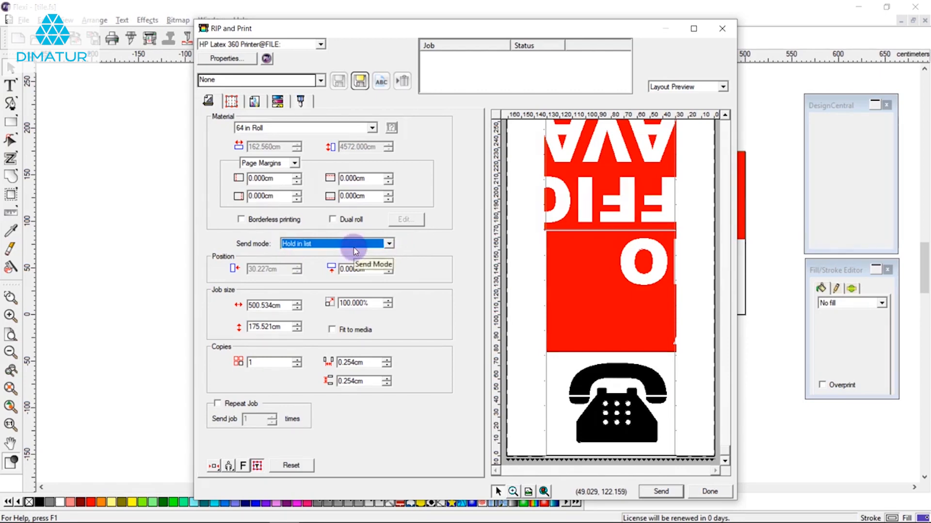
{"action": "left_click", "coordinate": [662, 492]}
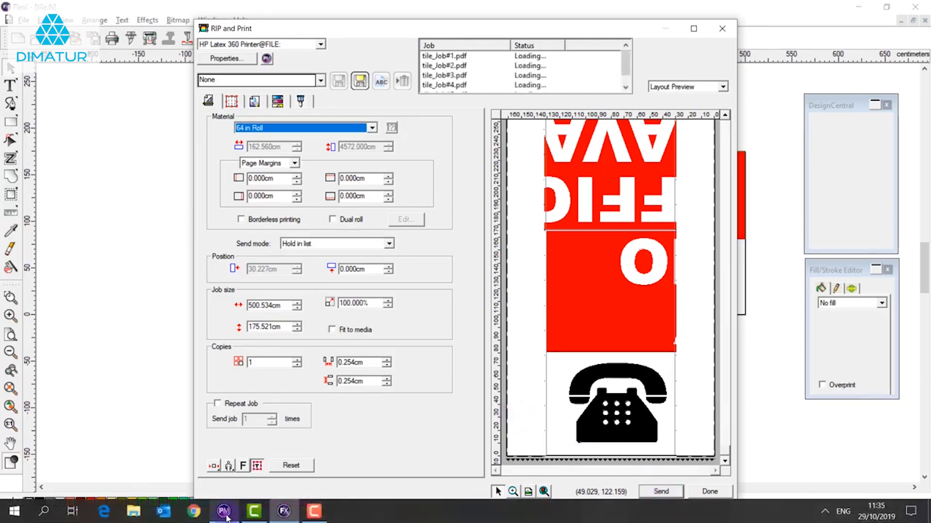
- Switch to Production Manager and review the held print tiles tile_Job#1.pdf to tile_Job#5.pdf in the HP Latex 360 queue
{"action": "left_click", "coordinate": [224, 512]}
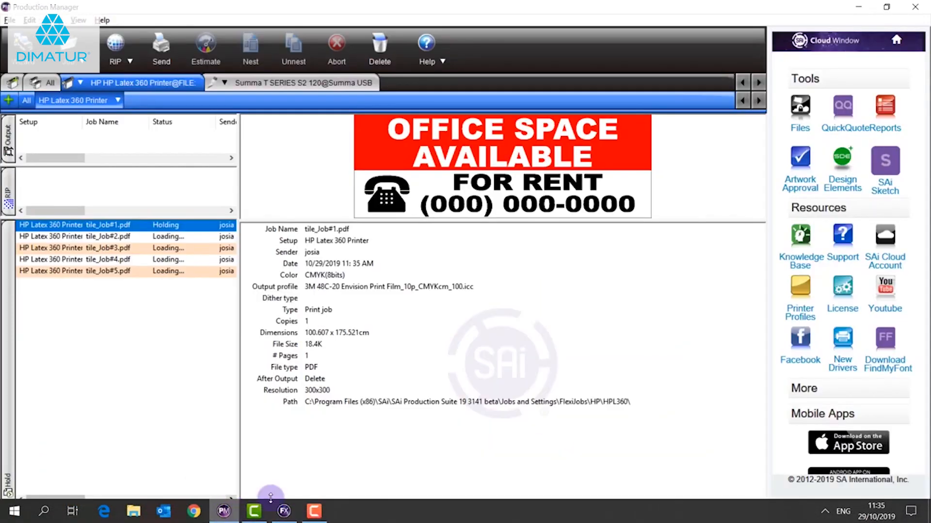
{"action": "left_click", "coordinate": [117, 238]}
{"action": "left_click", "coordinate": [118, 247]}
{"action": "left_click", "coordinate": [118, 260]}
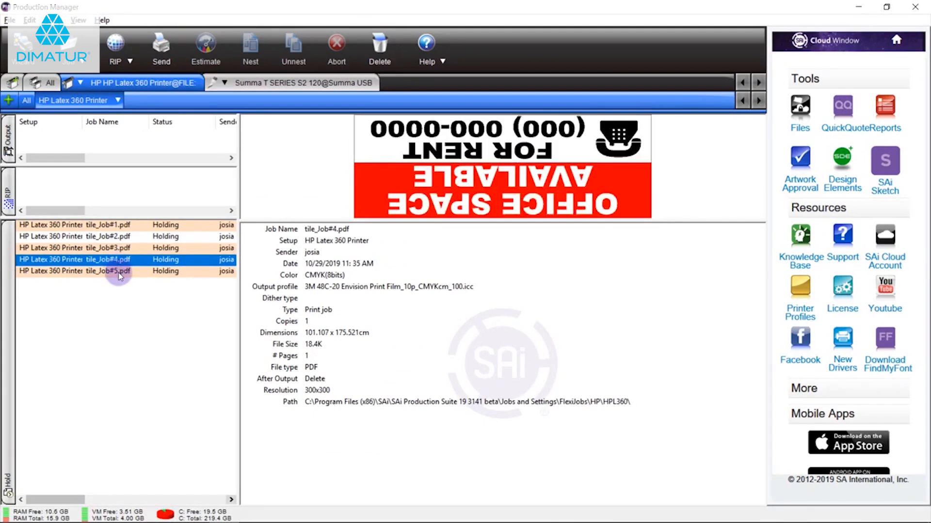
{"action": "left_click", "coordinate": [120, 275]}
{"action": "left_click", "coordinate": [153, 322]}
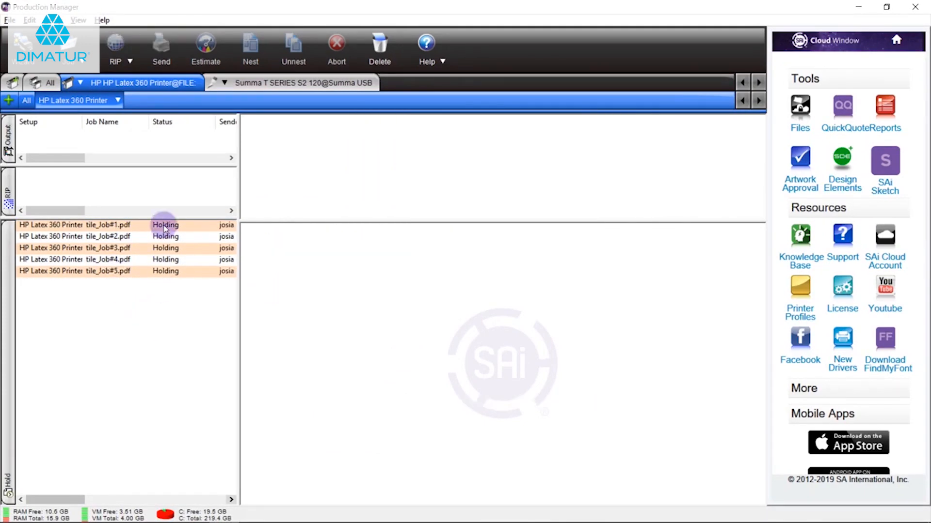
- Inspect the layout previews of tile_Job#1.pdf and tile_Job#2.pdf in their job properties, leaving the settings as they are
{"action": "double_click", "coordinate": [165, 226]}
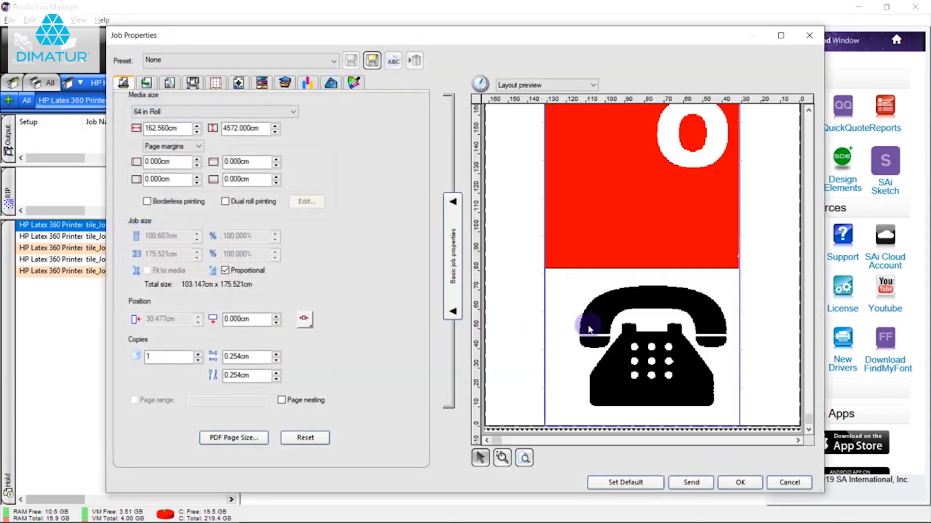
{"action": "key", "text": "Escape"}
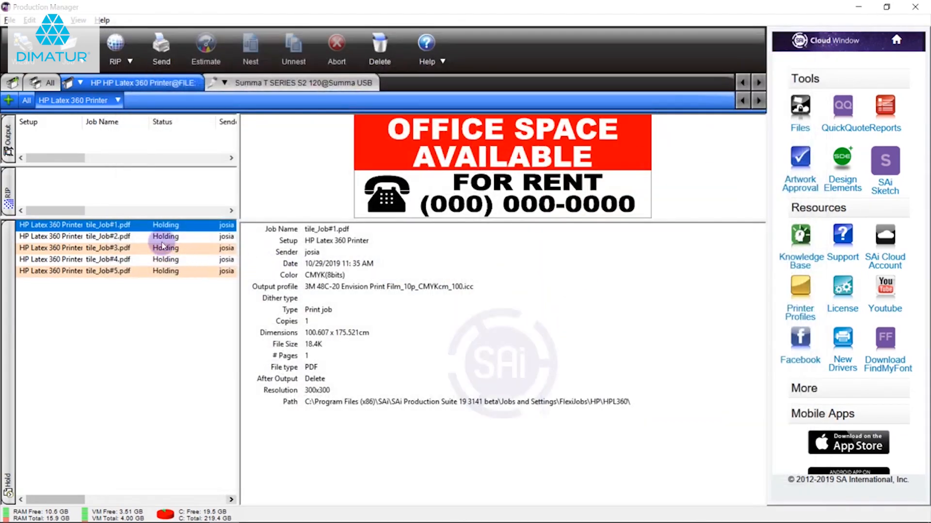
{"action": "double_click", "coordinate": [165, 237]}
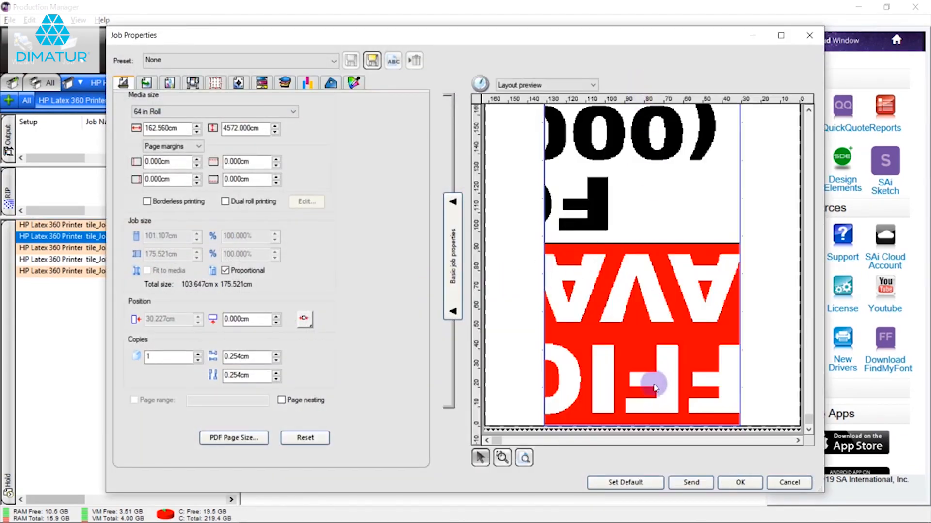
{"action": "key", "text": "Escape"}
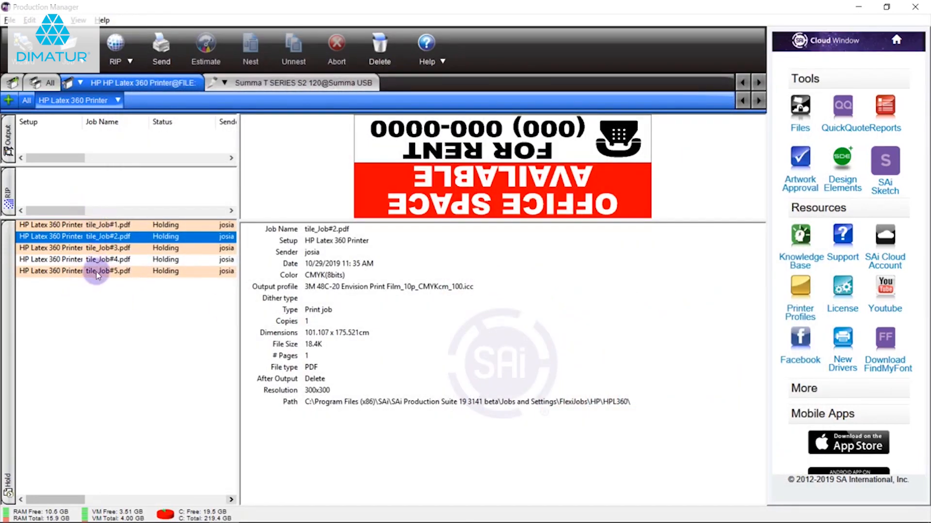
{"action": "left_click", "coordinate": [120, 312]}
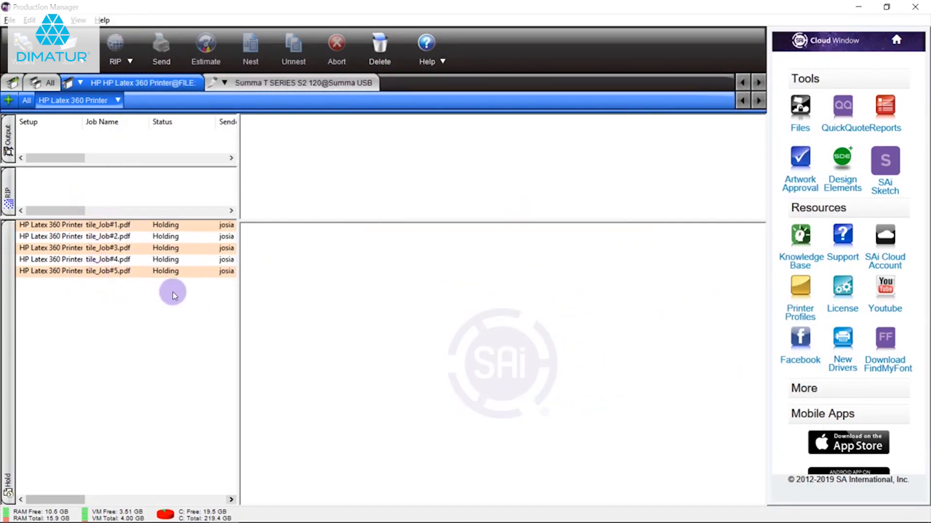
- Review the held cut jobs tile_Job#1.job to tile_Job#5.job in the Summa T Series S2 120 queue
{"action": "left_click", "coordinate": [306, 88]}
{"action": "left_click", "coordinate": [133, 228]}
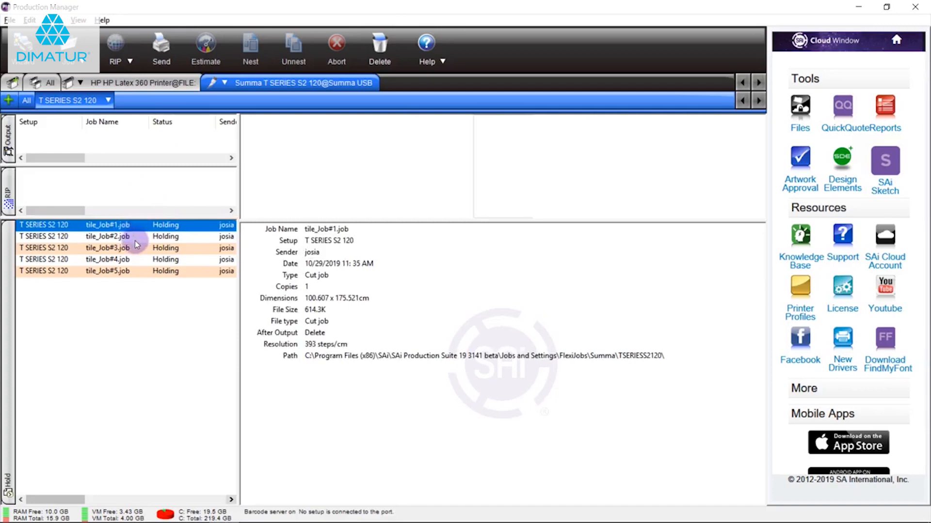
{"action": "left_click", "coordinate": [135, 241]}
{"action": "left_click", "coordinate": [135, 247]}
{"action": "left_click", "coordinate": [135, 260]}
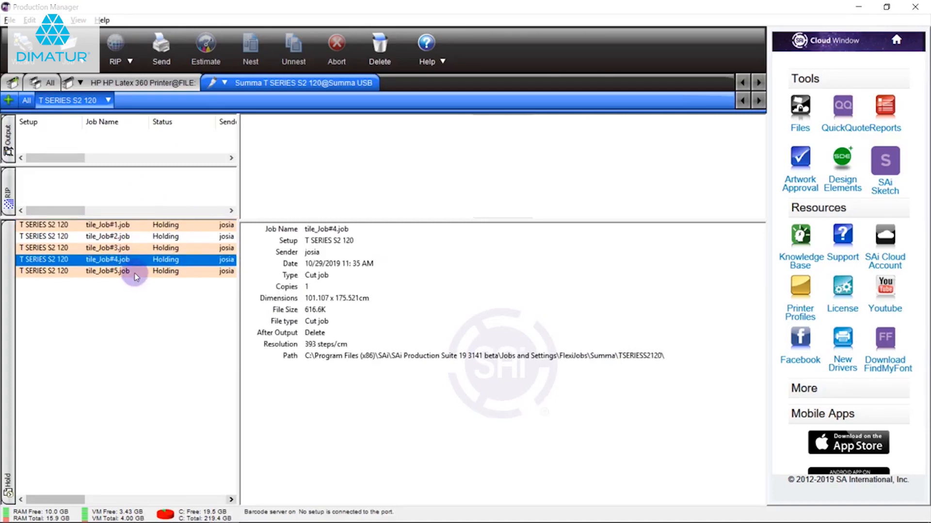
{"action": "left_click", "coordinate": [134, 272]}
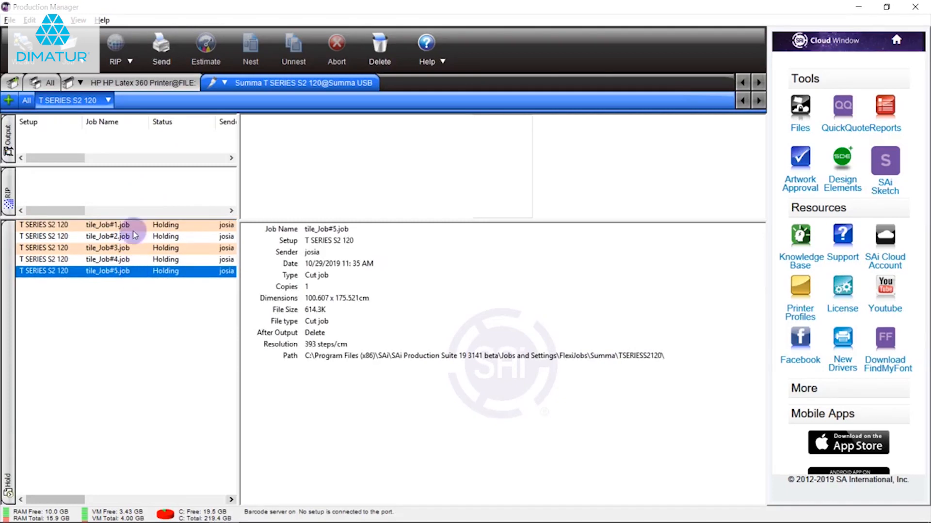
- Compare the first tile's print job with its matching Summa cut job and open the cut job's properties to view its layout
{"action": "left_click", "coordinate": [145, 82]}
{"action": "left_click", "coordinate": [108, 224]}
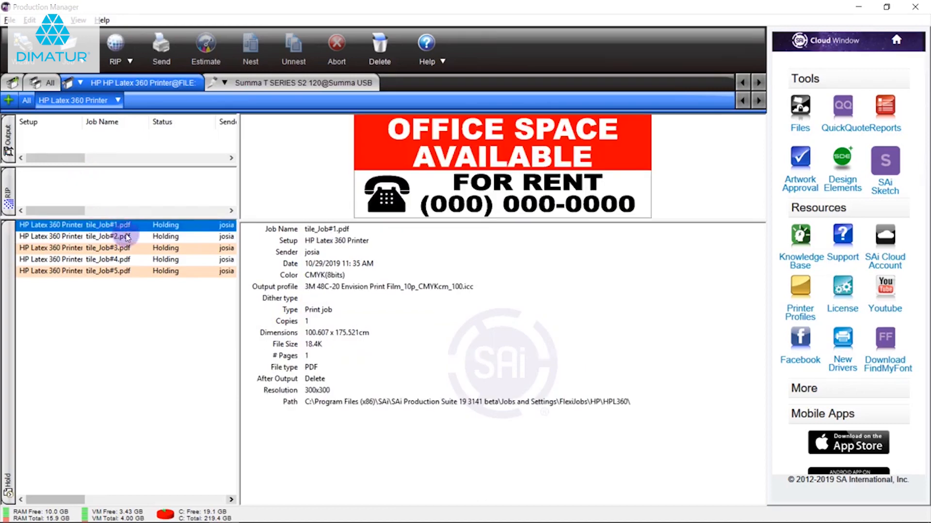
{"action": "left_click", "coordinate": [265, 82]}
{"action": "left_click", "coordinate": [147, 226]}
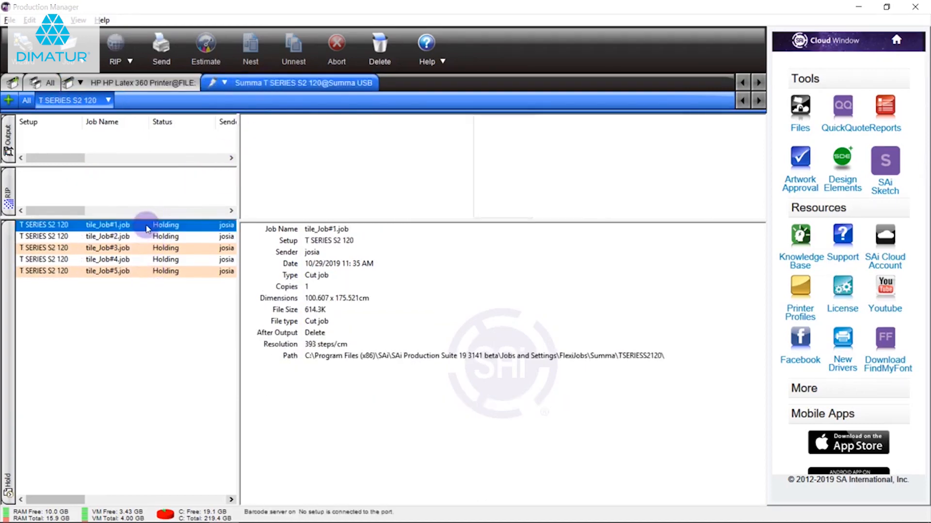
{"action": "double_click", "coordinate": [210, 224]}
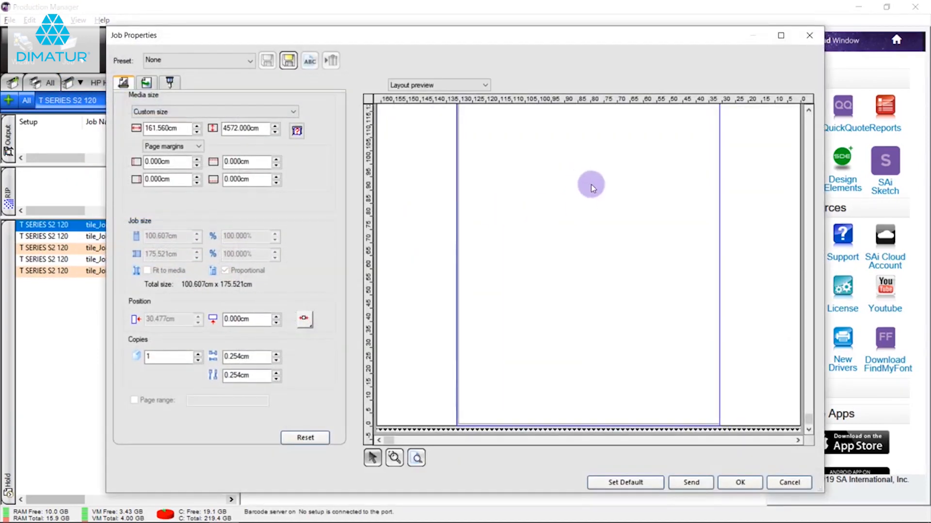